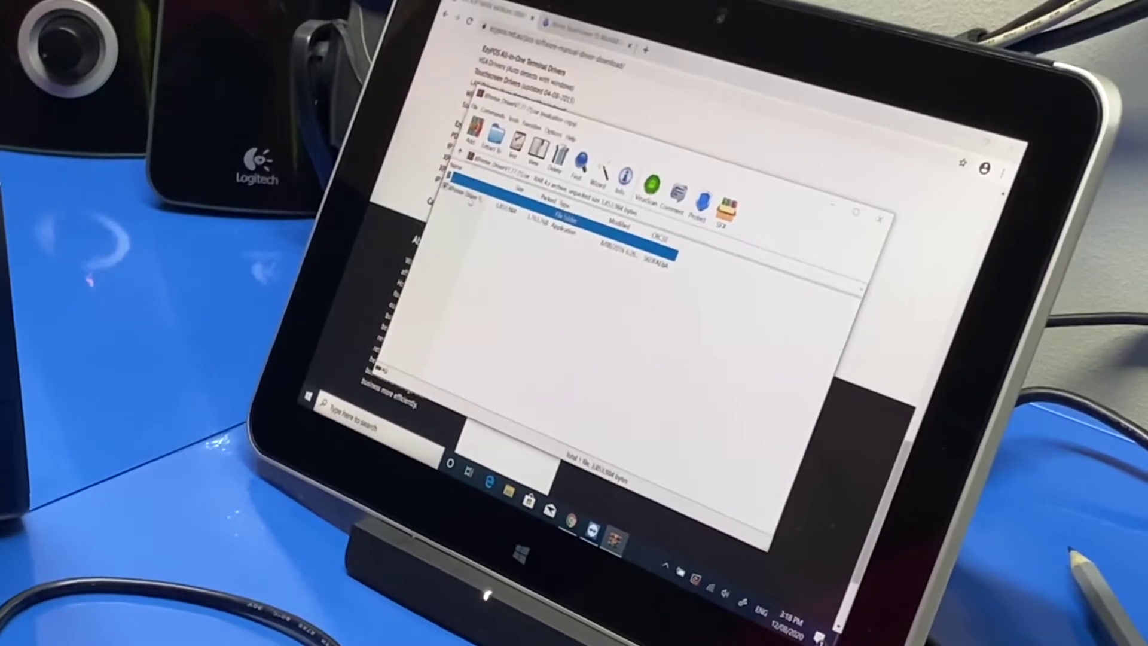
- Launch the XPrinter Driver V7.77 setup application from the WinRAR archive
left_click(475, 202)
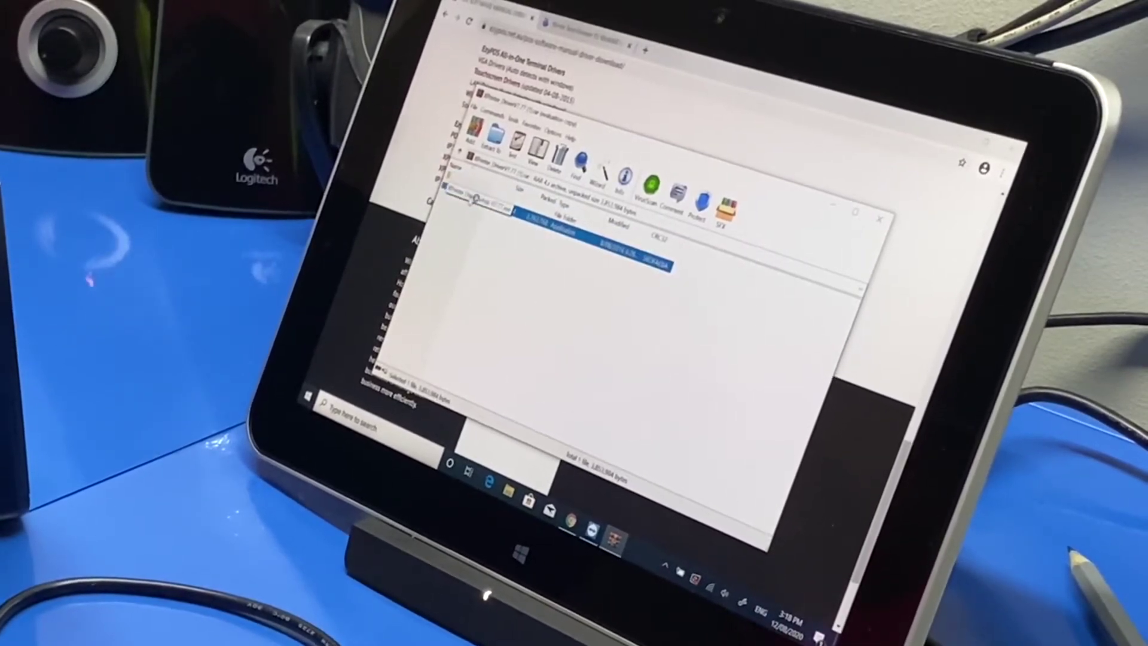
double_click(477, 200)
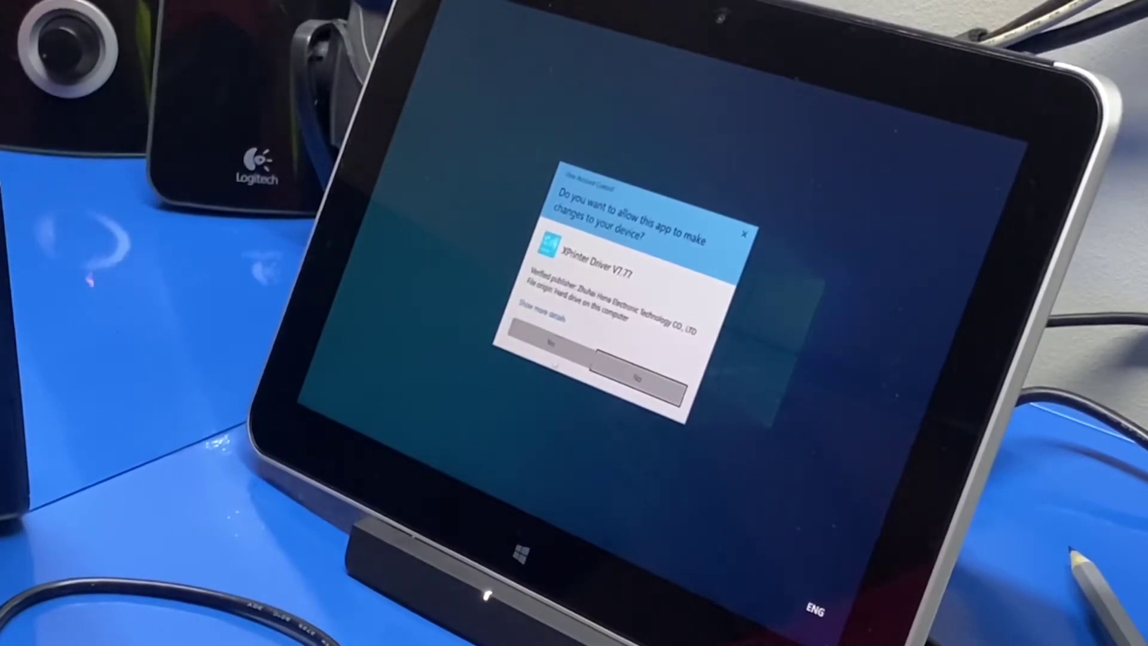
- Allow the setup to make changes, accept the license agreement and complete the installation
left_click(564, 356)
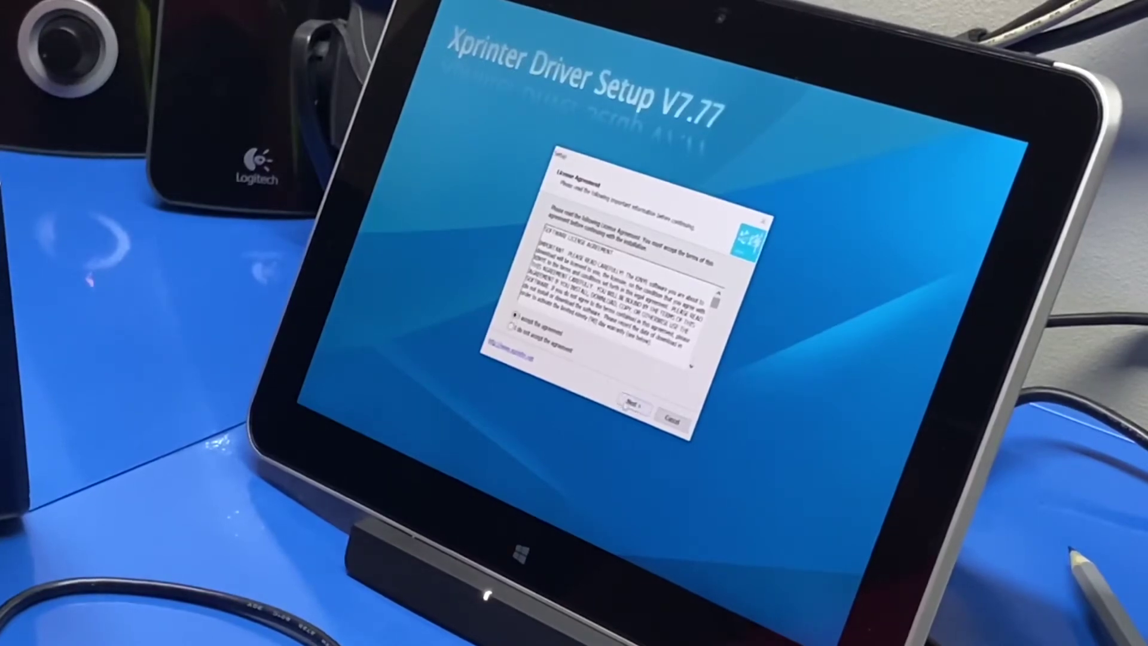
left_click(628, 406)
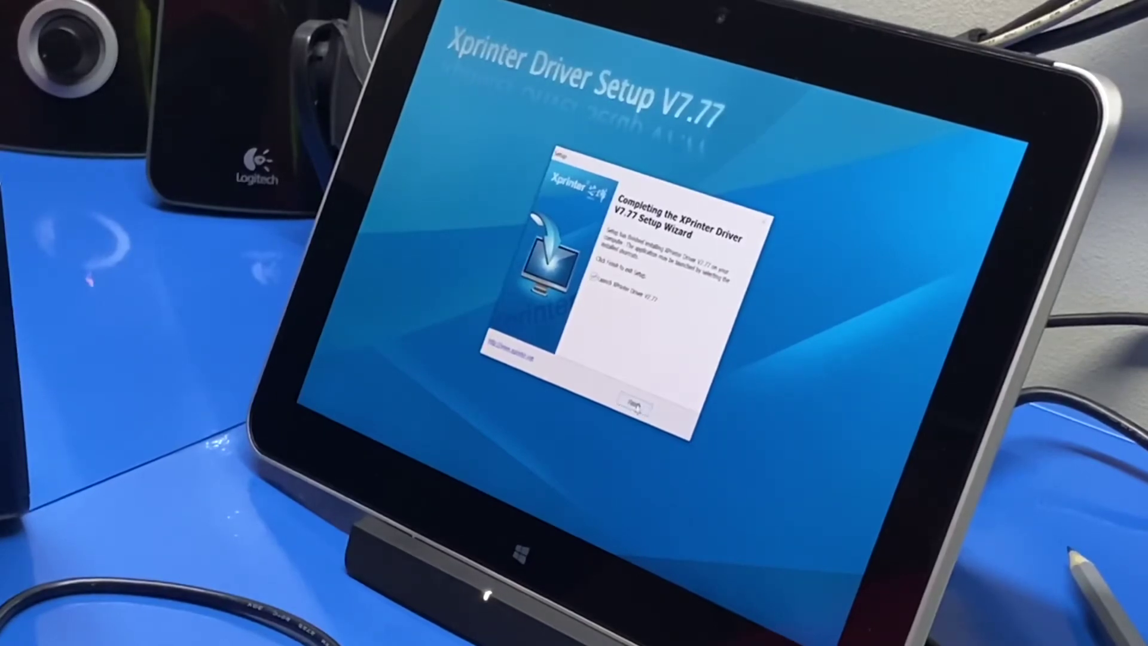
- Install the XP-80C driver for Windows 10 over USB and print a test page
left_click(635, 406)
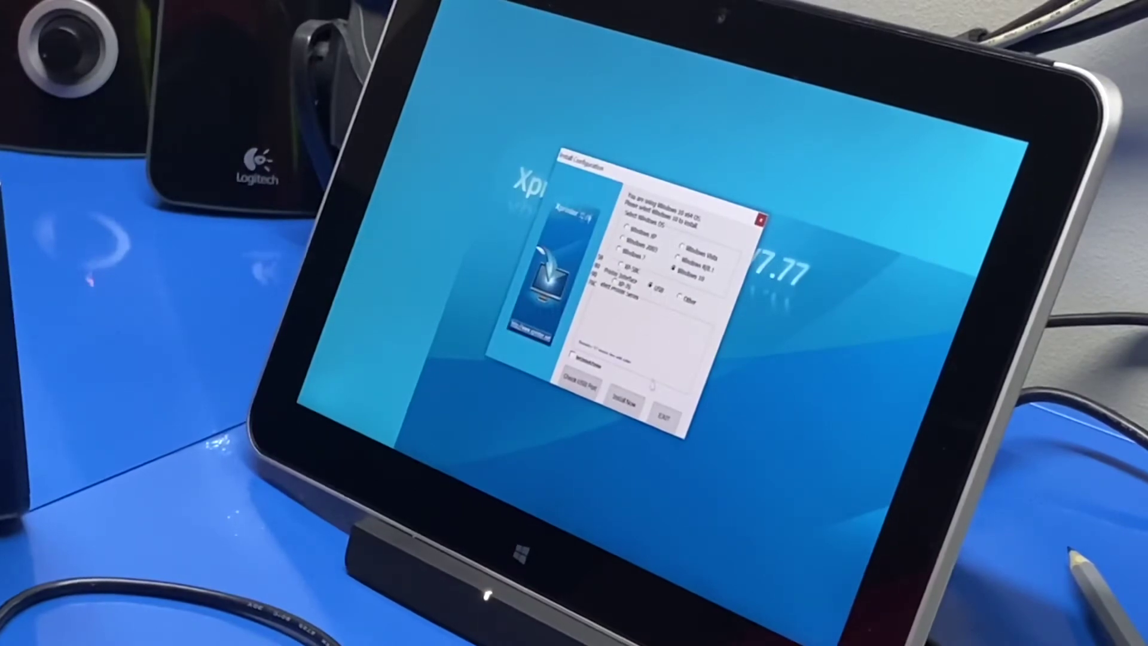
left_click(625, 401)
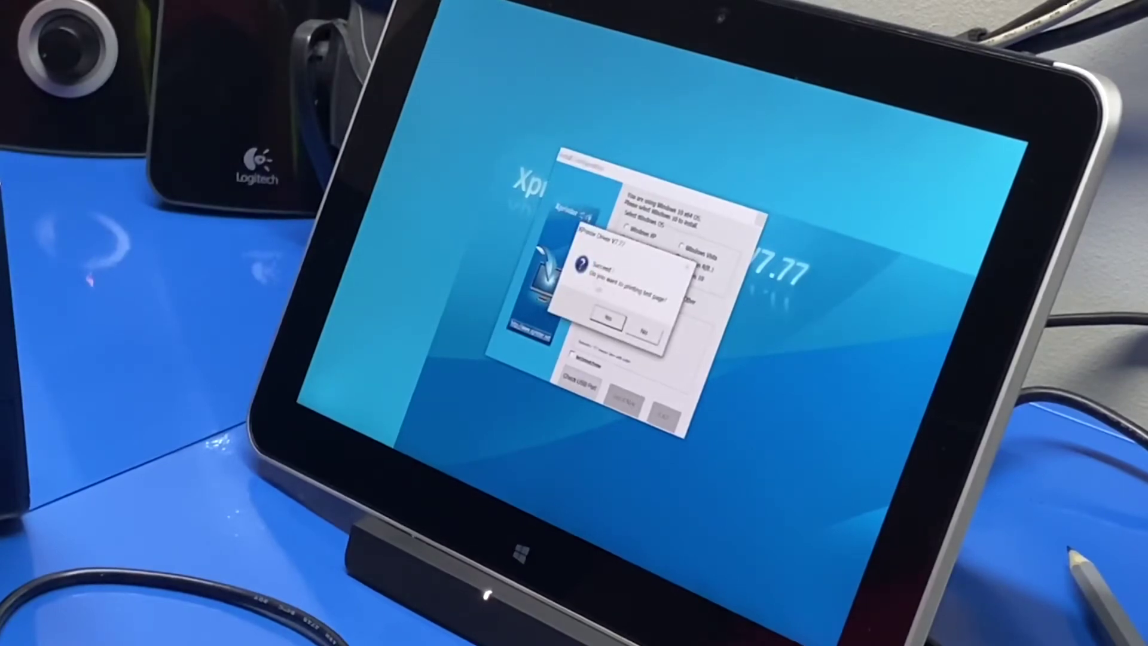
left_click(609, 320)
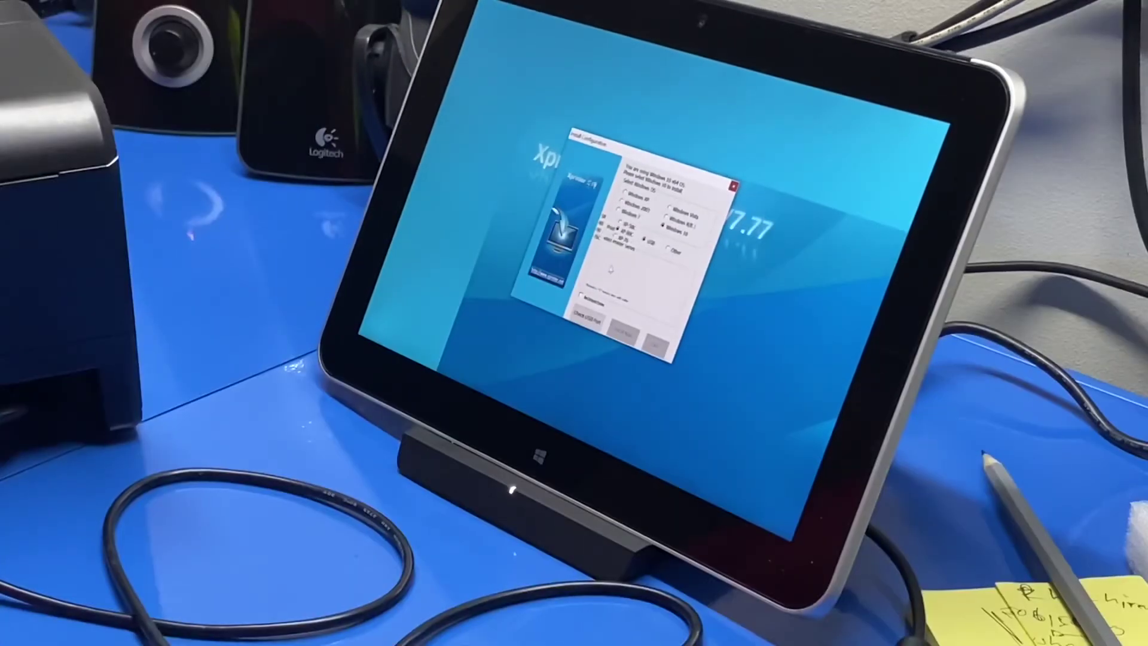